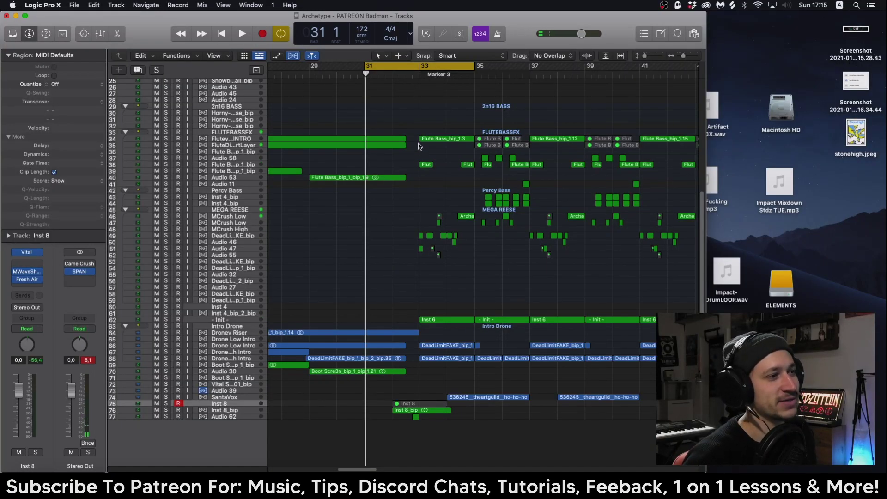
Step: Cycle bars 32–33 of the arrangement and start playback
{"action": "left_click_drag", "start_coordinate": [392, 66], "coordinate": [429, 72]}
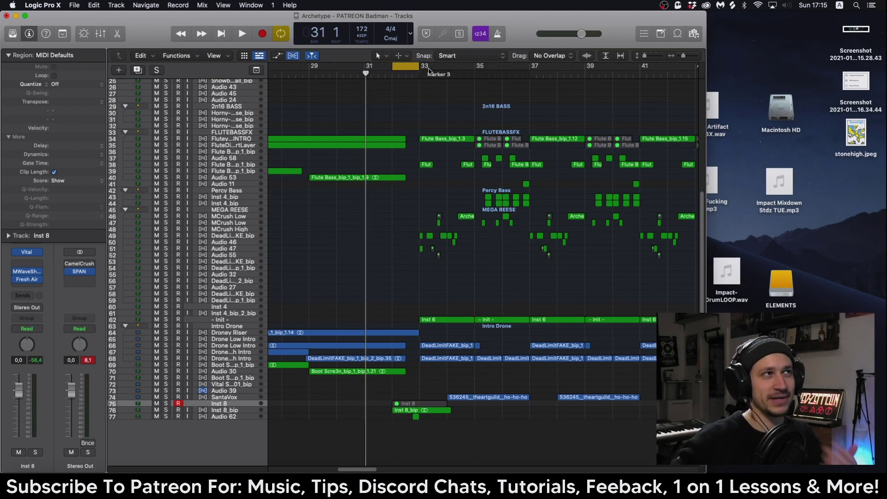
{"action": "key", "text": "space"}
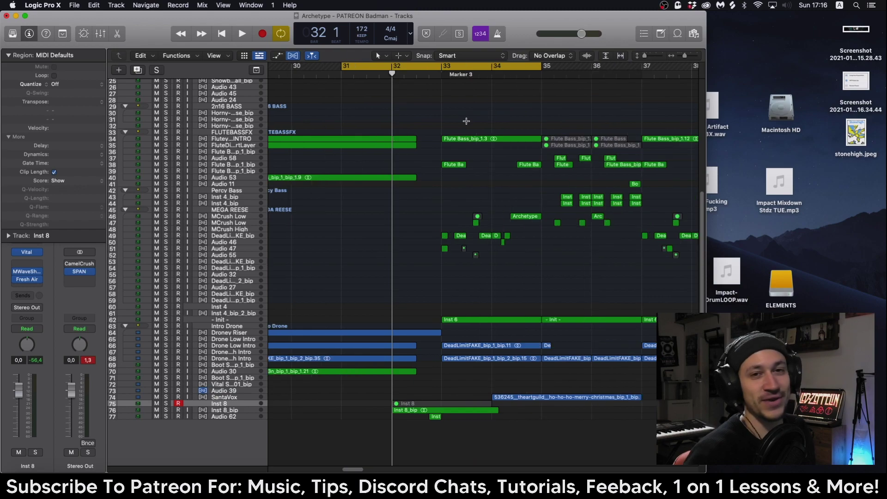
{"action": "key", "text": "super+Right"}
{"action": "key", "text": "super+Right"}
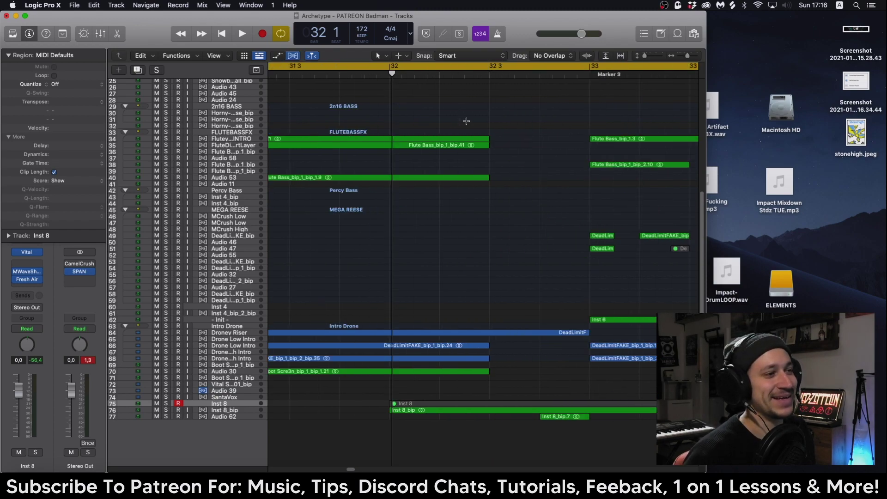
{"action": "key", "text": "super+Left"}
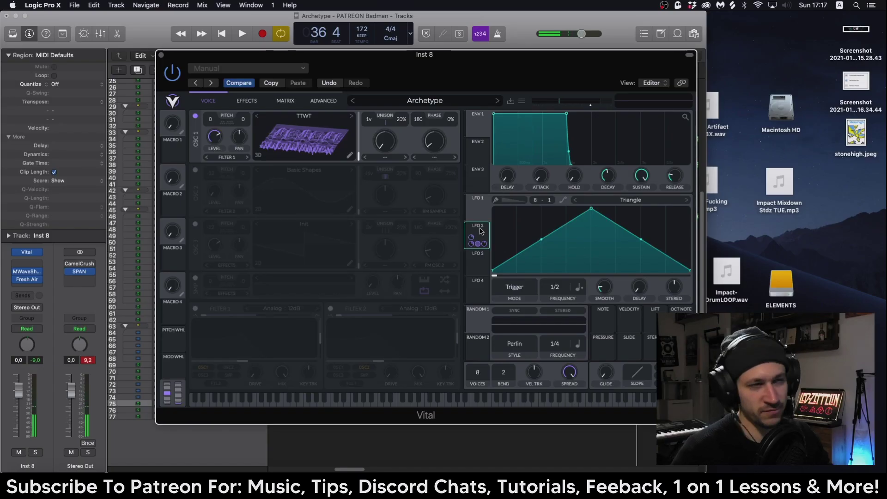
Step: Show the rising ramp shape of LFO 2 in Vital on Inst 8
{"action": "left_click", "coordinate": [480, 231]}
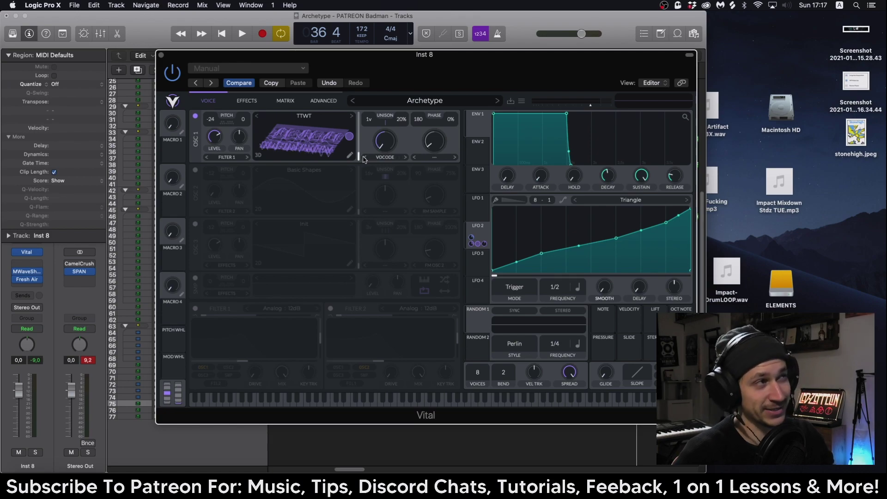
Step: Point LFO 2 at oscillator 1 and step oscillator 1's warp mode to FM OSC 2
{"action": "left_click_drag", "start_coordinate": [481, 234], "coordinate": [344, 226]}
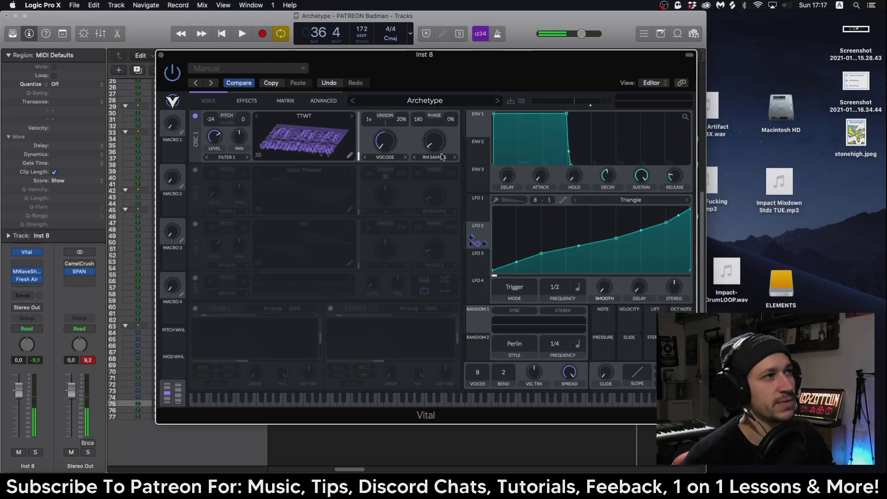
{"action": "left_click", "coordinate": [456, 158]}
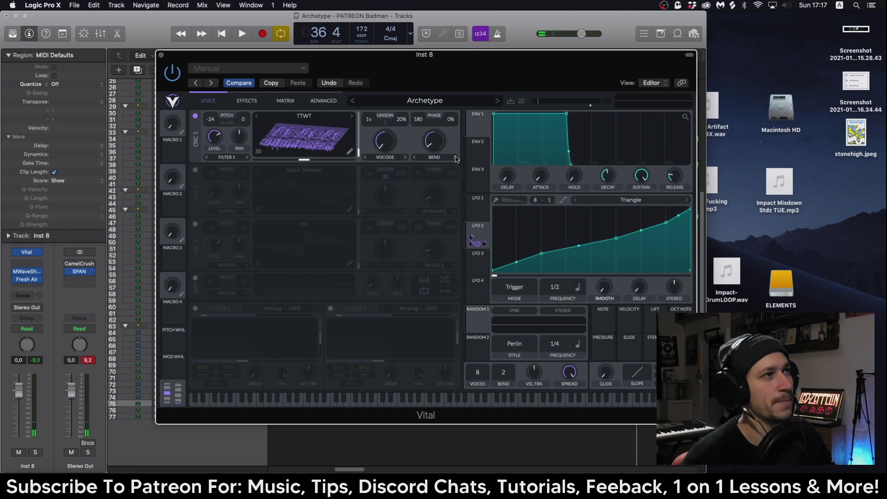
{"action": "left_click", "coordinate": [456, 158]}
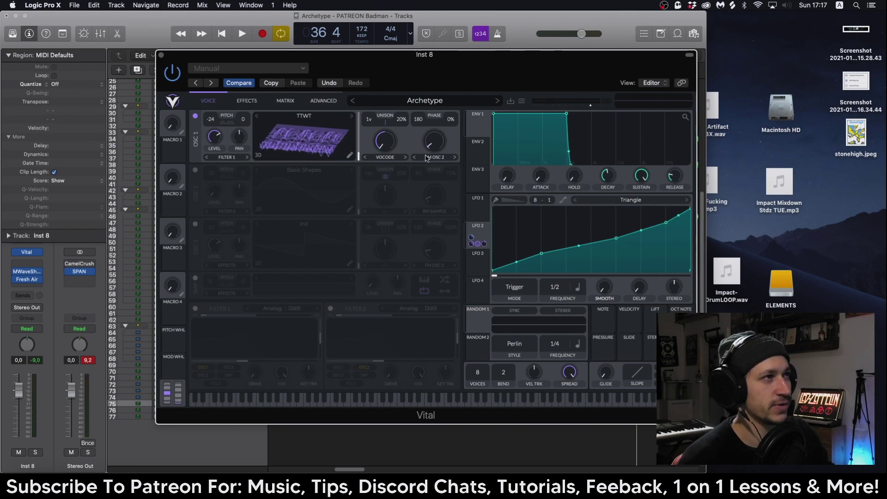
Step: Enable oscillator 2, compare it with oscillator 1 muted, and set 16 unison voices
{"action": "left_click", "coordinate": [195, 170]}
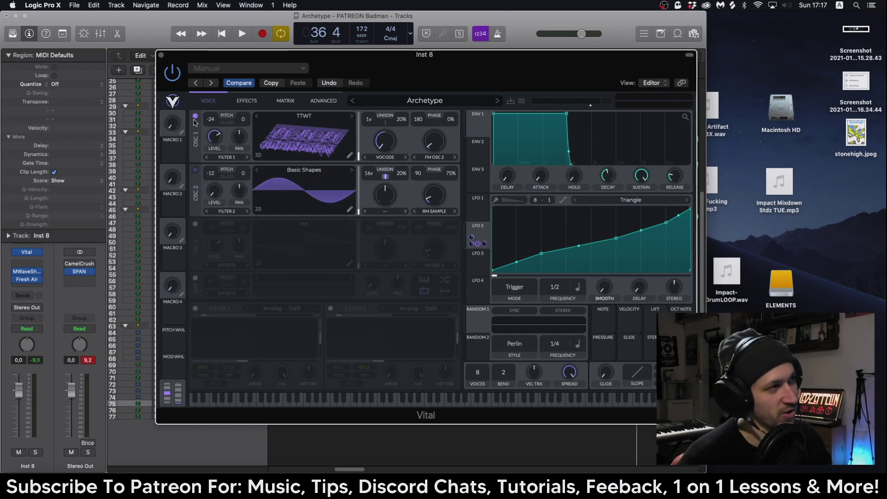
{"action": "left_click", "coordinate": [195, 116]}
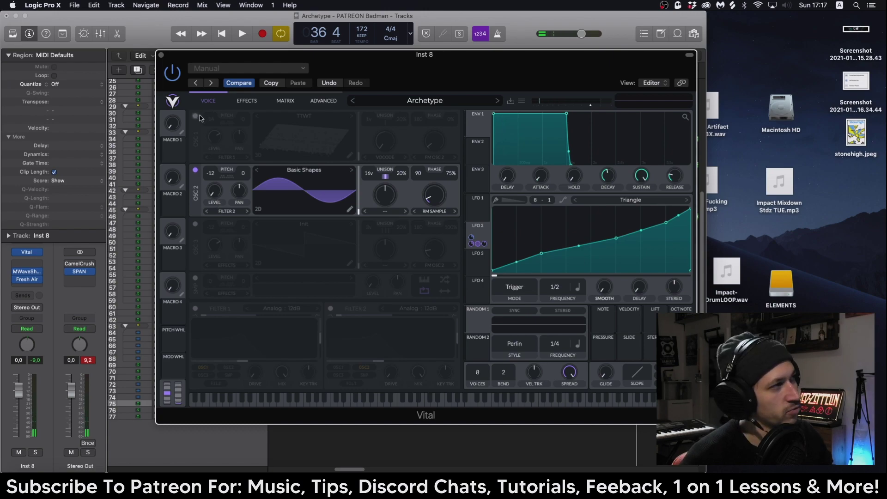
{"action": "left_click", "coordinate": [196, 116]}
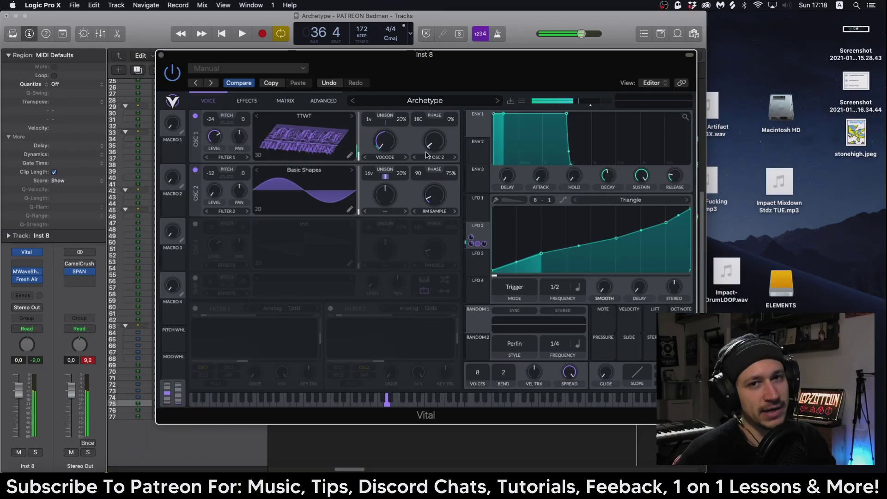
{"action": "mouse_move", "coordinate": [433, 146]}
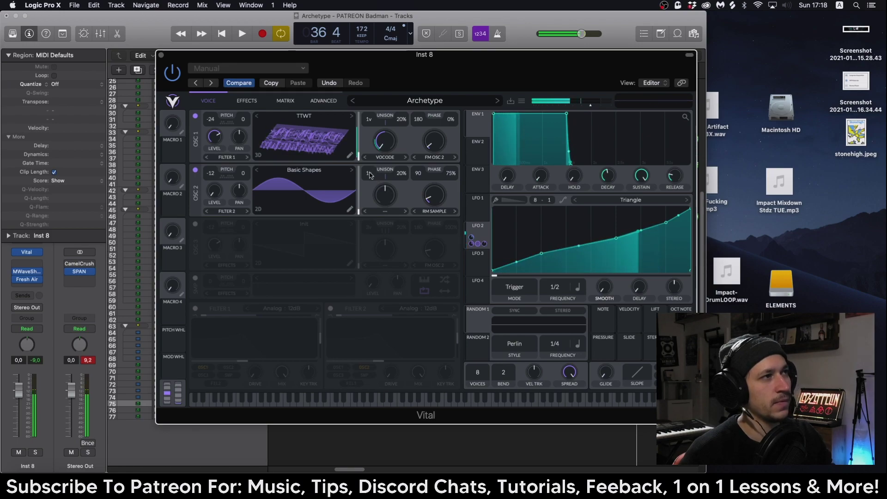
{"action": "left_click_drag", "start_coordinate": [384, 172], "coordinate": [398, 244]}
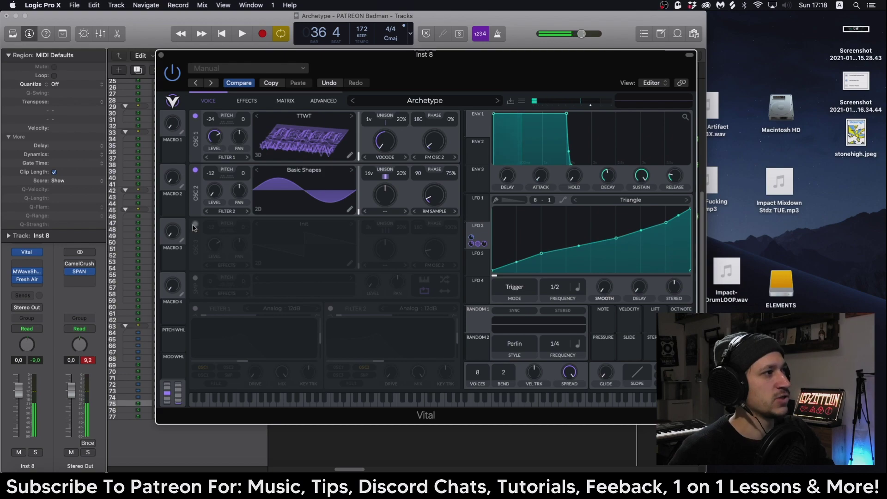
Step: Enable the sampler layer and mute oscillator 1 to hear the other layers
{"action": "left_click", "coordinate": [196, 278]}
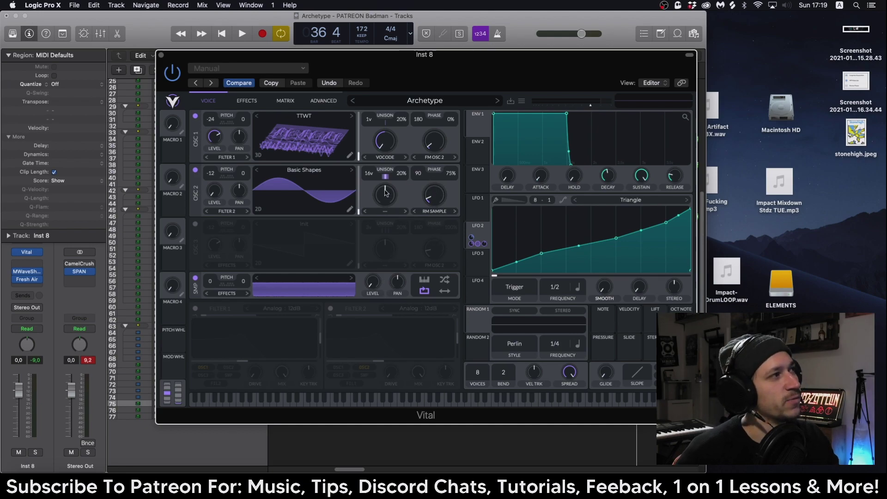
{"action": "left_click", "coordinate": [194, 118]}
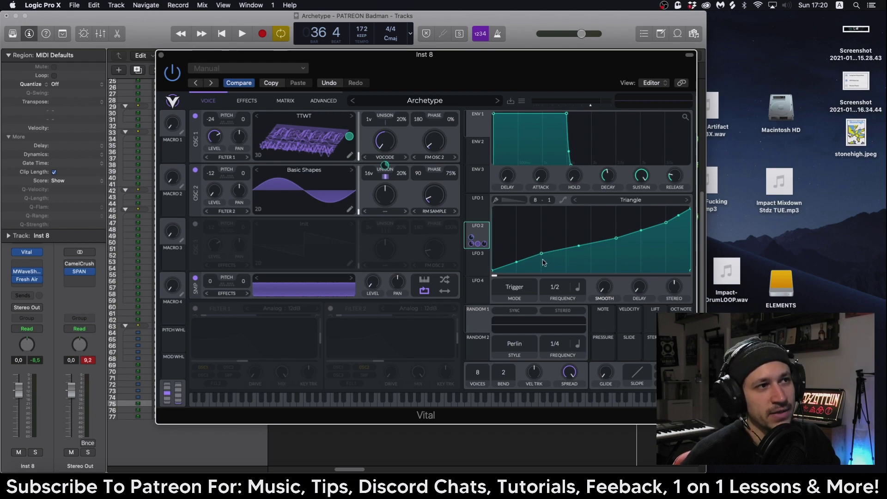
Step: Raise a point on the LFO 2 curve, then go to Vital's effects page
{"action": "mouse_move", "coordinate": [543, 253]}
{"action": "left_mouse_down"}
{"action": "mouse_move", "coordinate": [543, 238]}
{"action": "mouse_move", "coordinate": [543, 255]}
{"action": "left_mouse_up"}
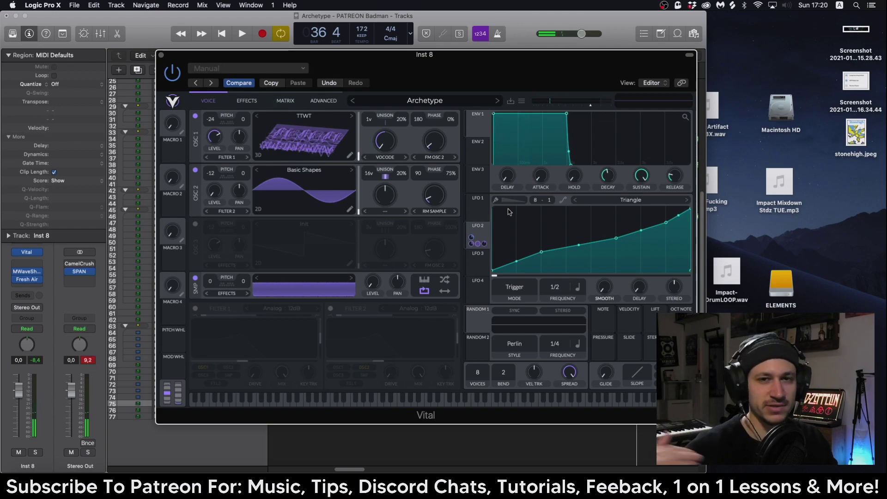
{"action": "left_click", "coordinate": [246, 100]}
Step: Turn on the Chorus, Reverb and Distortion effects
{"action": "left_click", "coordinate": [192, 115]}
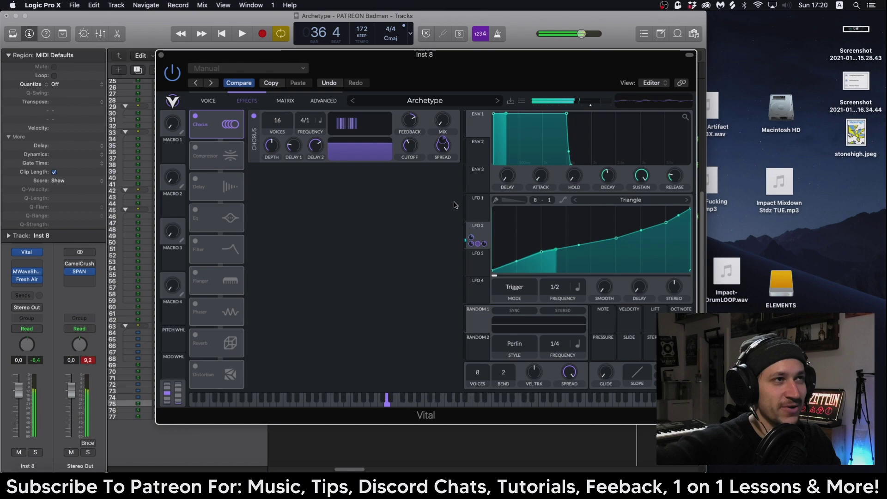
{"action": "left_click", "coordinate": [195, 335]}
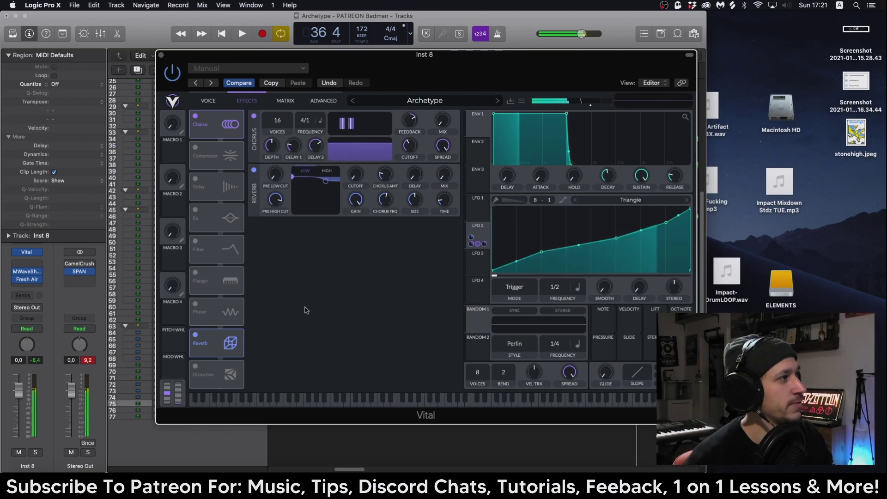
{"action": "left_click", "coordinate": [195, 366]}
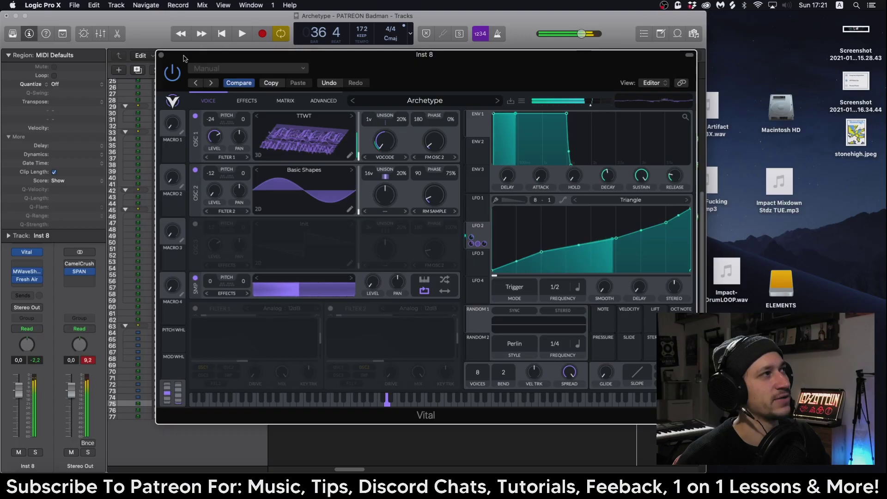
Step: Close Vital, zoom the Inst 8_bip track, and select the Audio 62 track
{"action": "left_click", "coordinate": [162, 56]}
{"action": "left_click", "coordinate": [464, 364]}
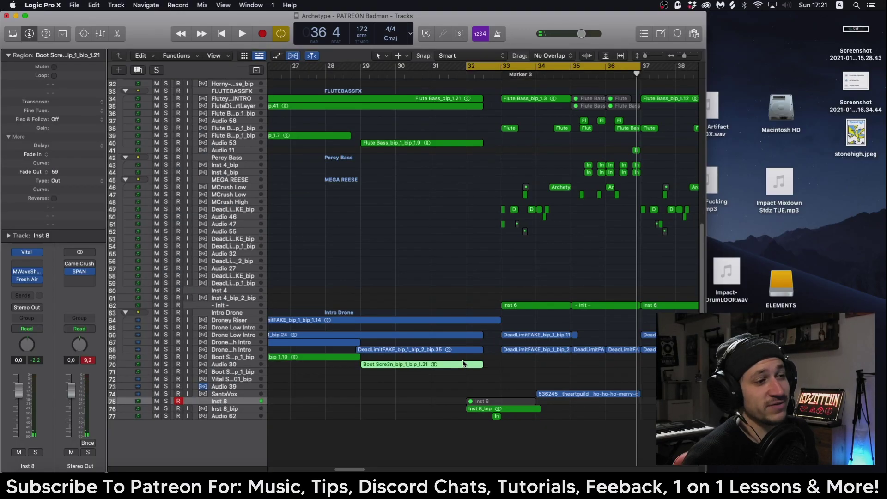
{"action": "left_click", "coordinate": [245, 409]}
{"action": "key", "text": "ctrl+z"}
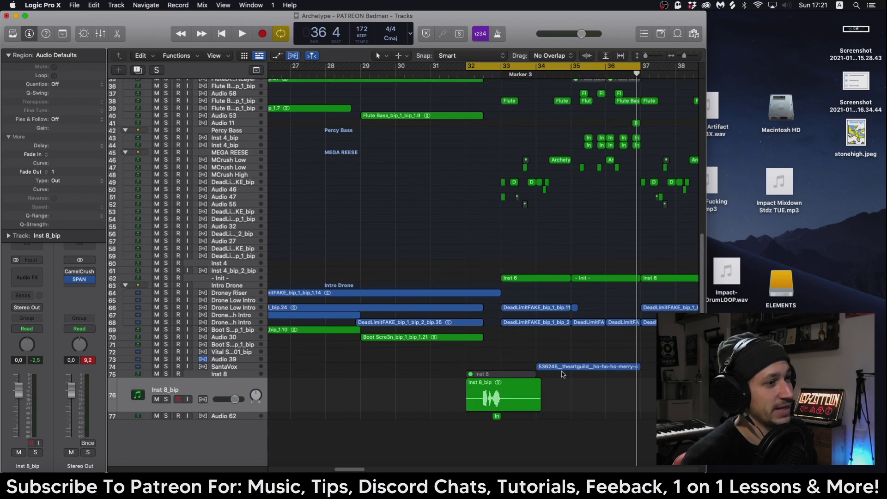
{"action": "scroll", "coordinate": [560, 368], "scroll_direction": "up", "scroll_amount": 5}
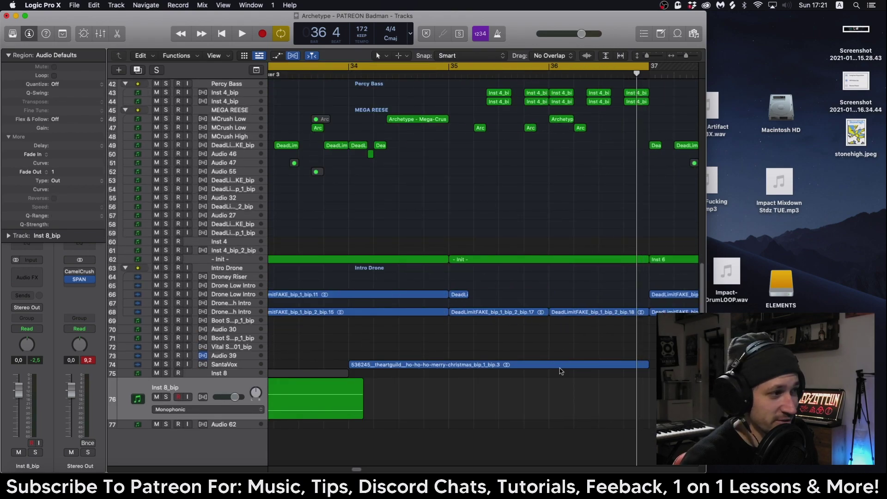
{"action": "scroll", "coordinate": [526, 371], "scroll_direction": "left", "scroll_amount": 3}
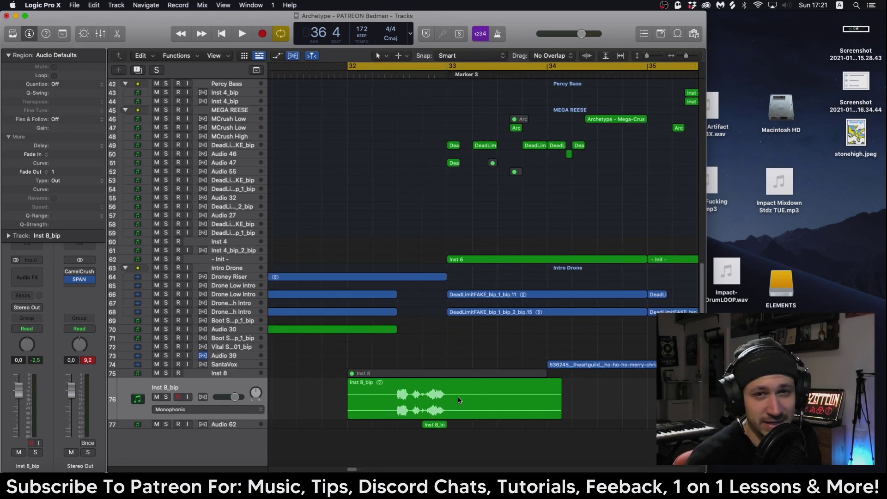
{"action": "scroll", "coordinate": [478, 329], "scroll_direction": "down", "scroll_amount": 1}
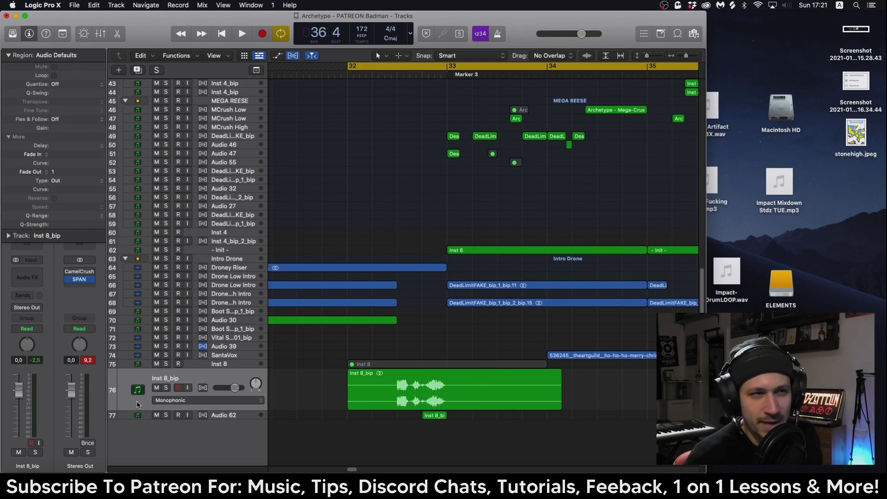
{"action": "left_click", "coordinate": [225, 418]}
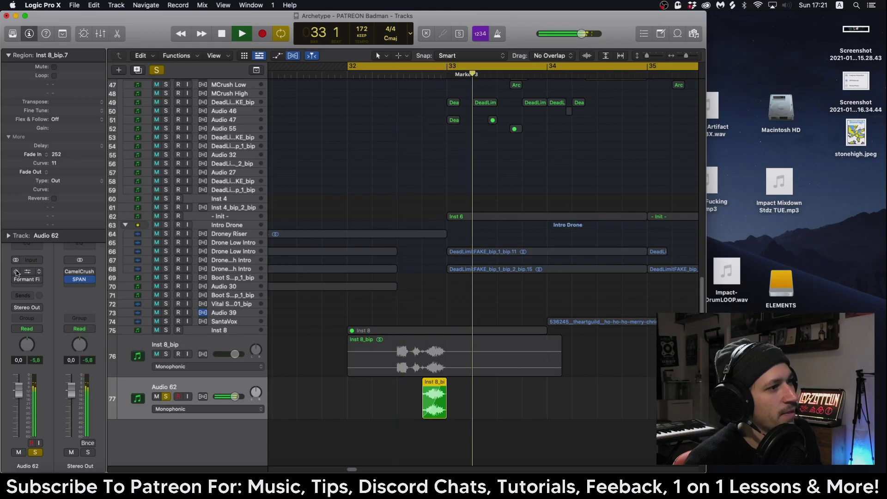
Step: Replace the loop with a cycle from about bar 32.5 to 35 and restart playback
{"action": "key", "text": "space"}
{"action": "left_click", "coordinate": [413, 68]}
{"action": "left_click_drag", "start_coordinate": [412, 68], "coordinate": [647, 69]}
{"action": "key", "text": "space"}
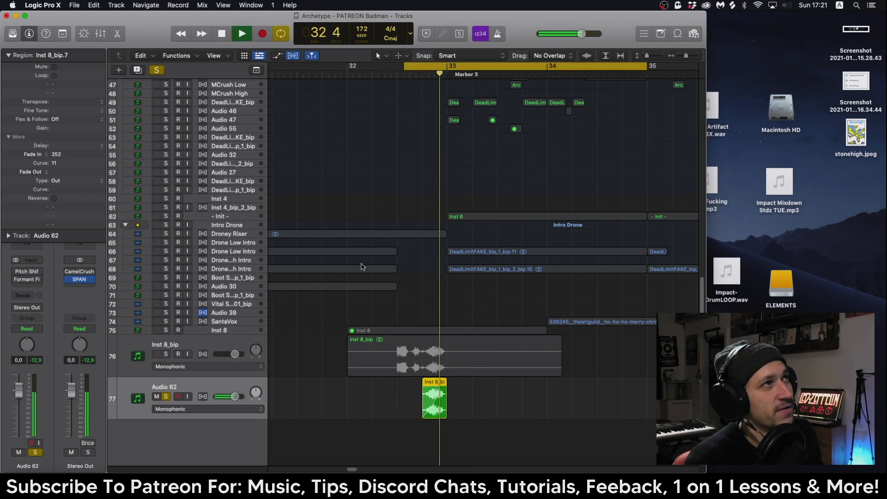
{"action": "mouse_move", "coordinate": [28, 282]}
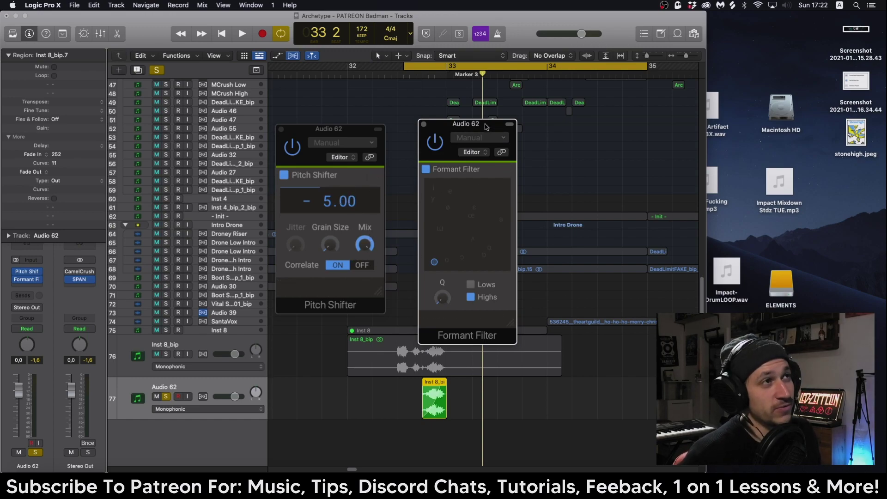
Step: Move the Formant Filter window aside, stop playback, and deselect the regions
{"action": "left_click_drag", "start_coordinate": [486, 127], "coordinate": [487, 124]}
{"action": "mouse_move", "coordinate": [461, 166]}
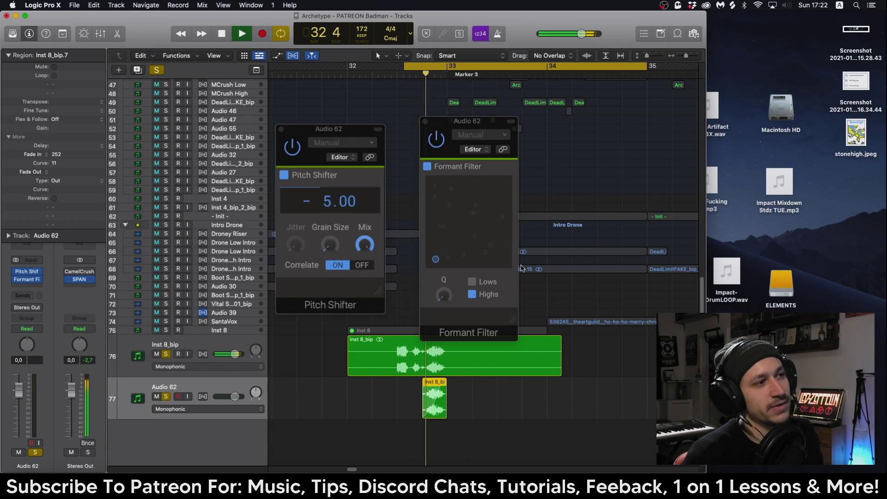
{"action": "key", "text": "space"}
{"action": "key", "text": "space"}
{"action": "key", "text": "space"}
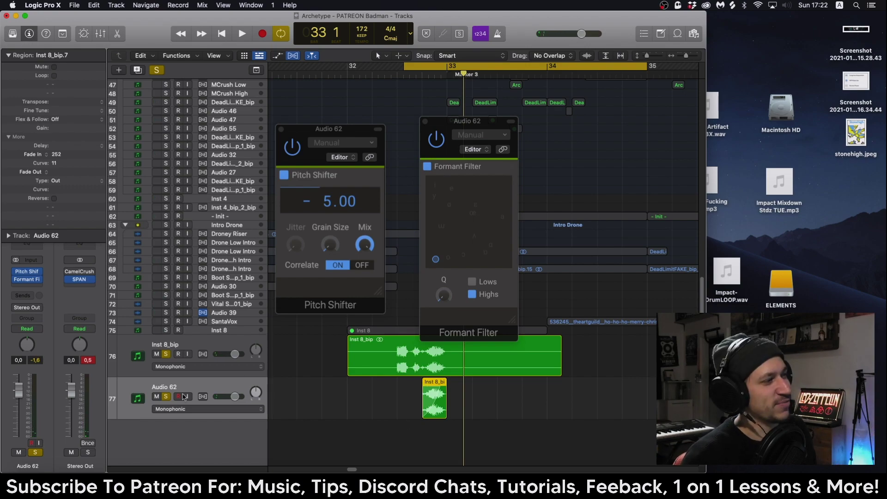
{"action": "left_click_drag", "start_coordinate": [156, 355], "coordinate": [157, 359]}
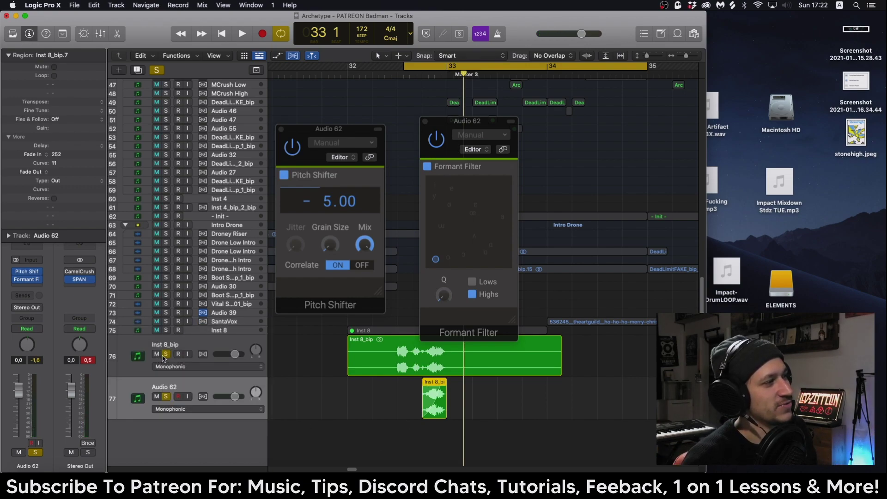
{"action": "left_click", "coordinate": [323, 420]}
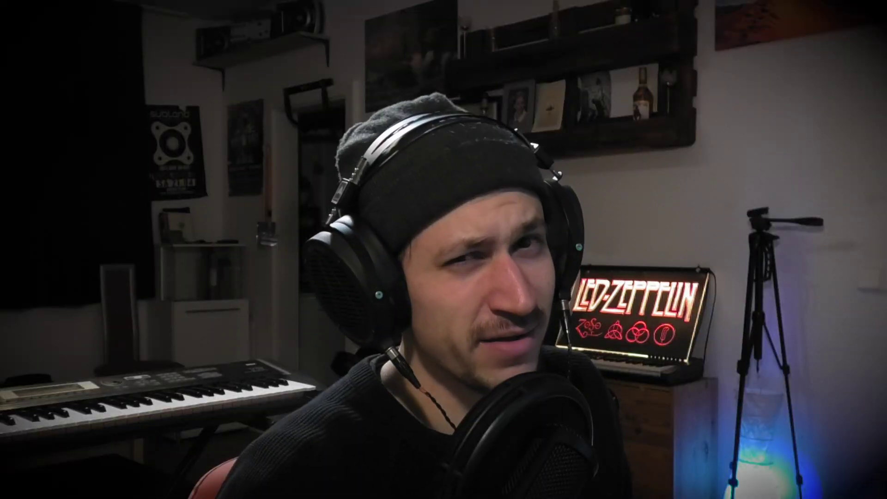